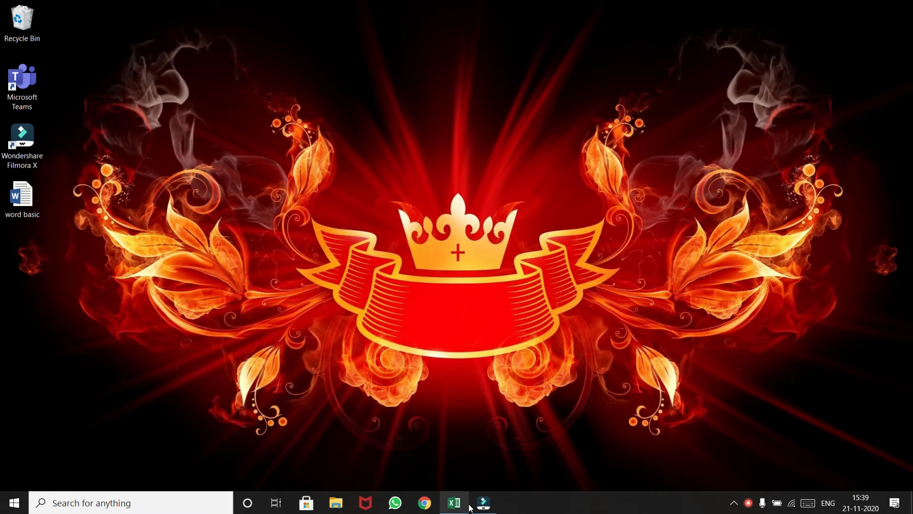
Step: Switch to Excel, enter 1 in cell A1, and autofill it down to A20 as a number series
left_click(454, 502)
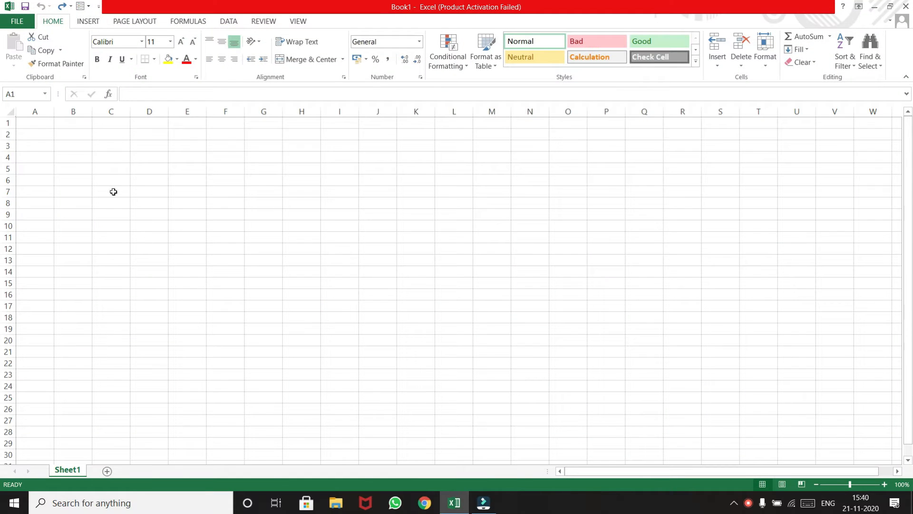
left_click(113, 158)
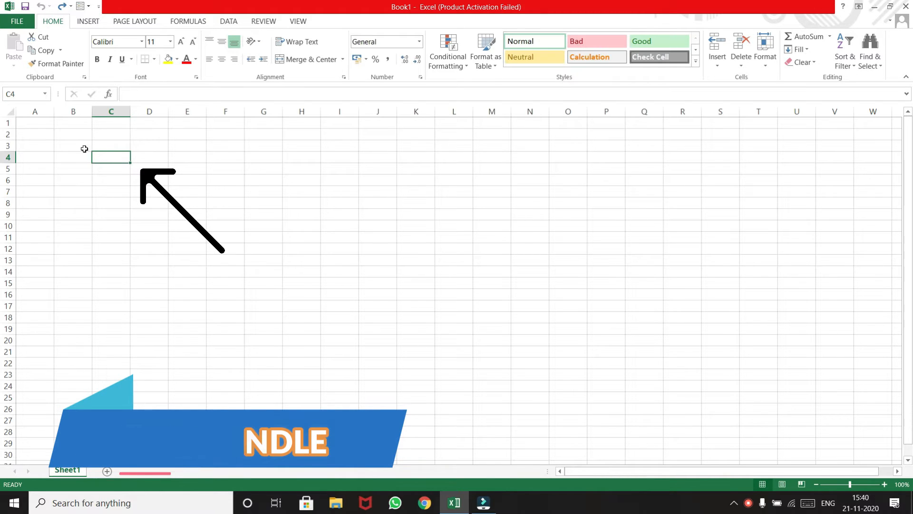
left_click(33, 122)
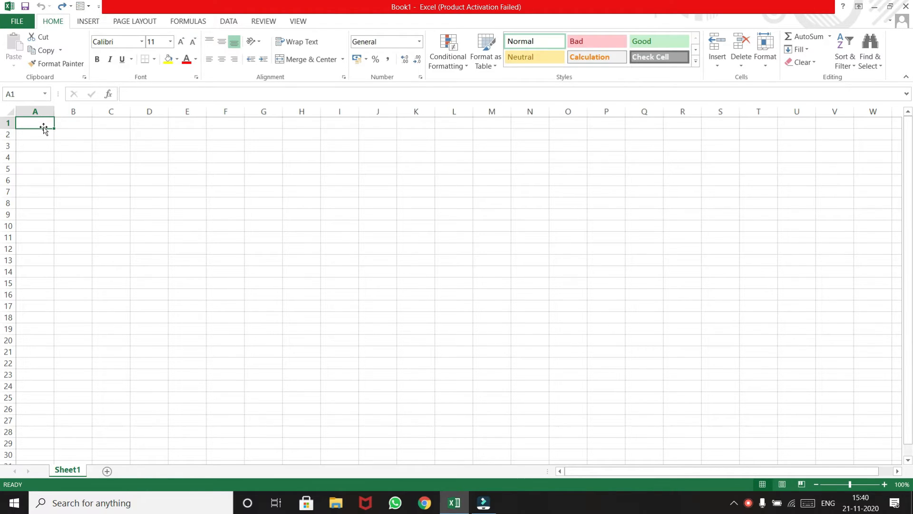
type("1")
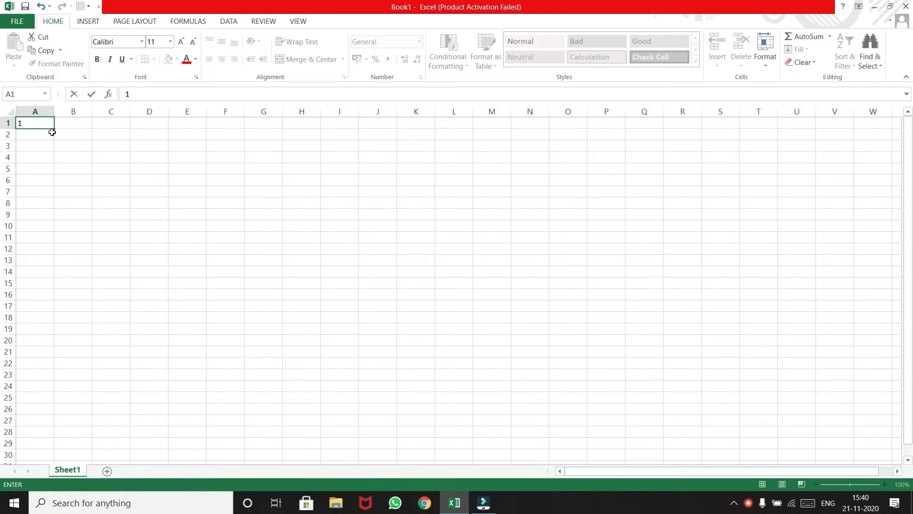
left_click_drag(54, 129, 48, 346)
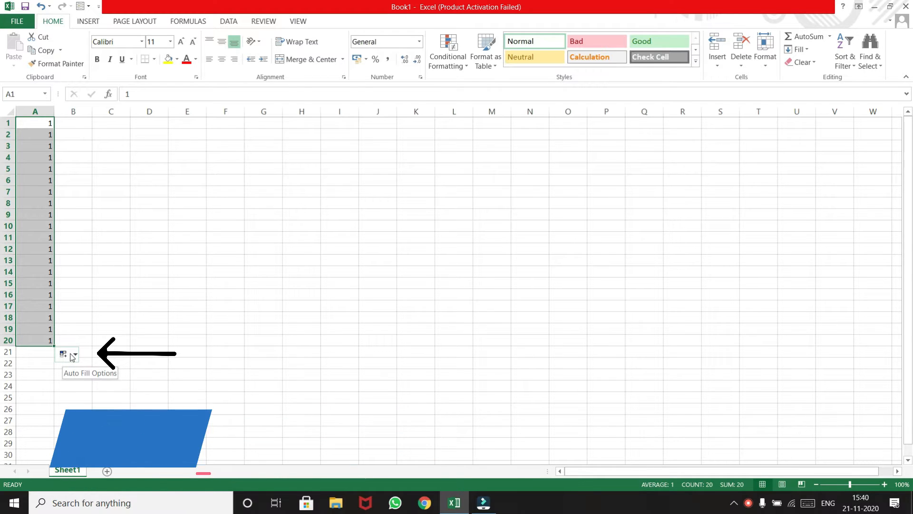
left_click(72, 356)
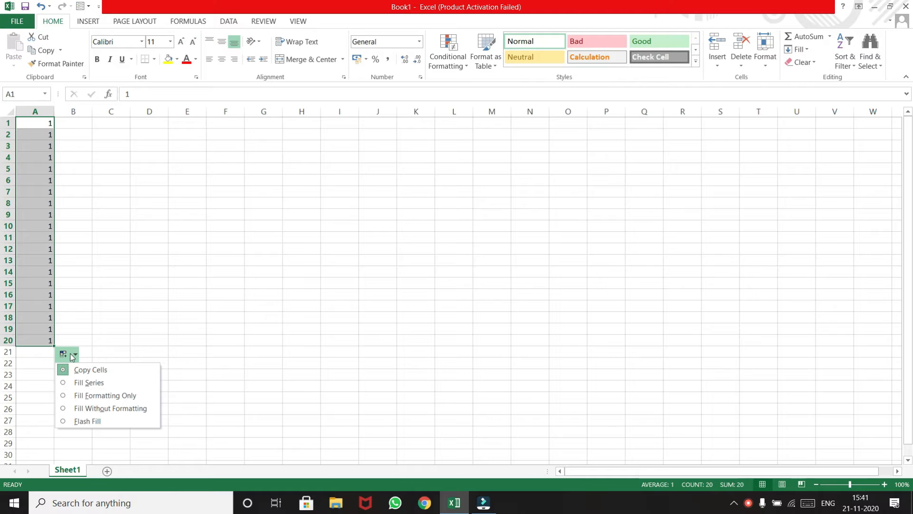
left_click(73, 380)
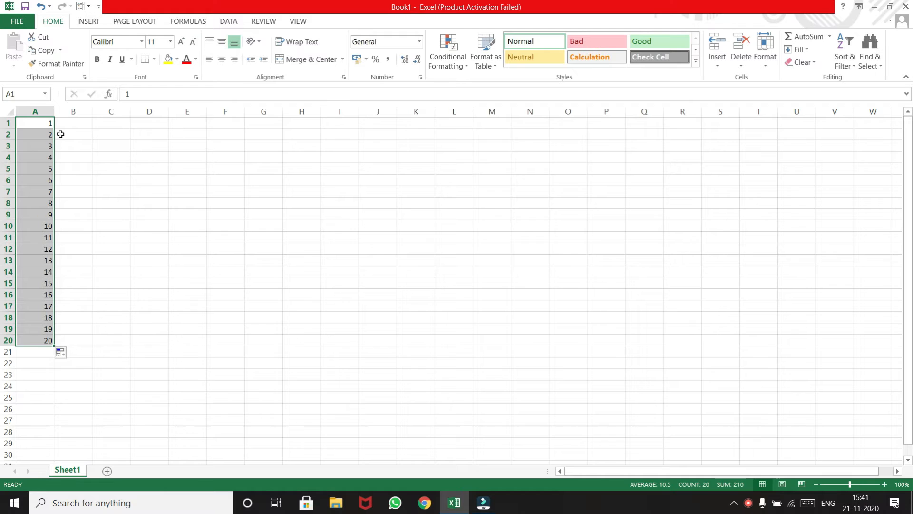
Step: Autofill the 1 in A1 across row 1 to column M as a number series
left_click(46, 122)
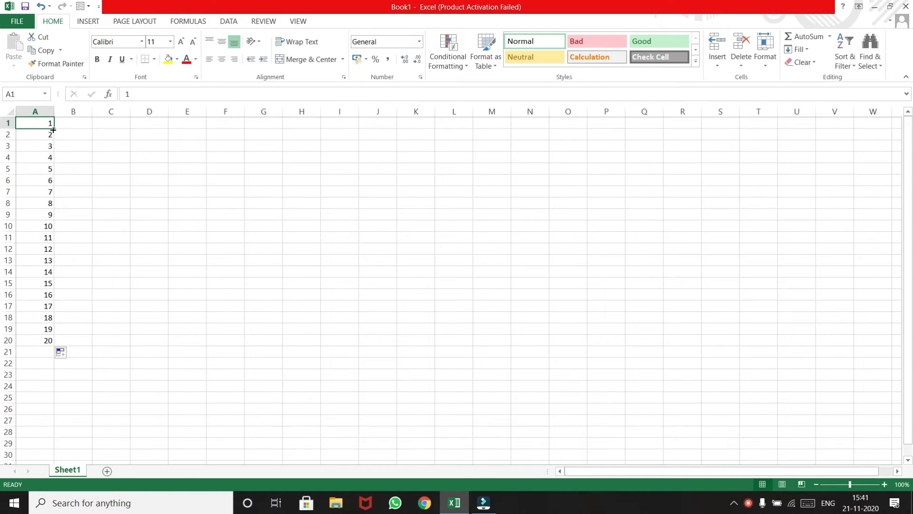
left_click_drag(53, 130, 528, 137)
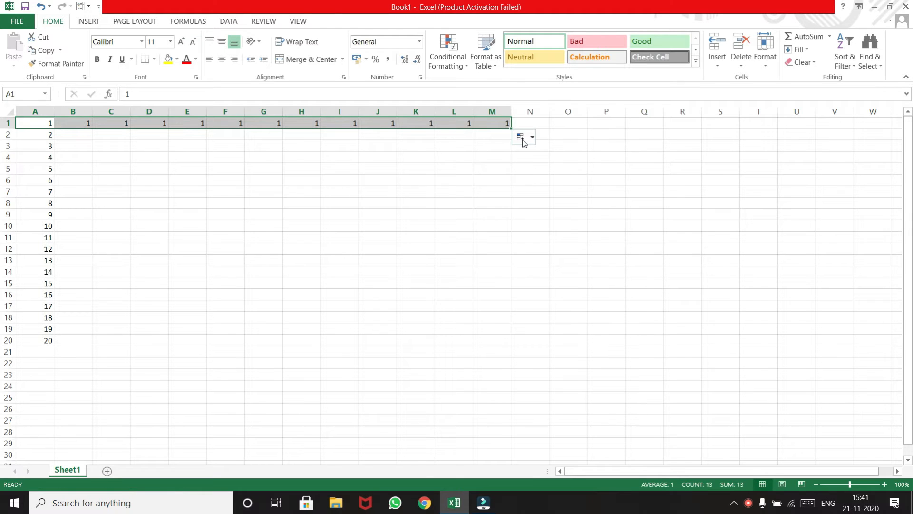
left_click(523, 141)
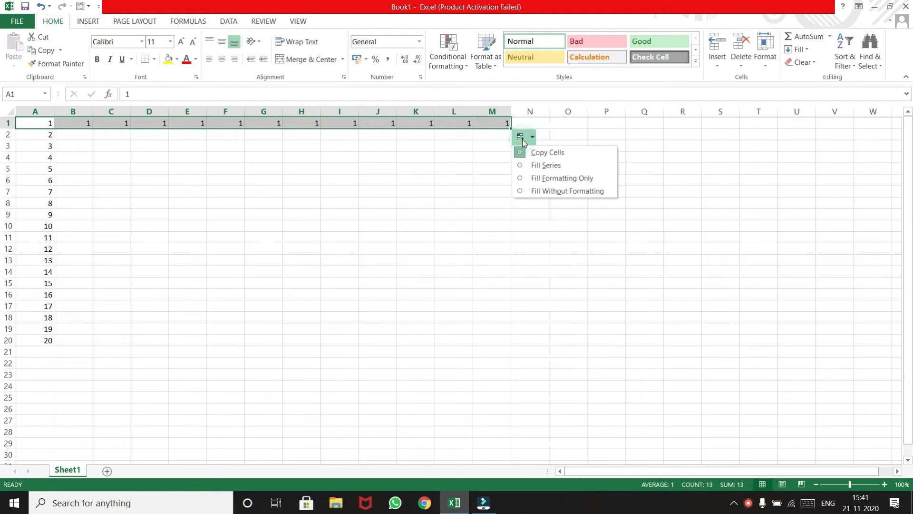
left_click(537, 161)
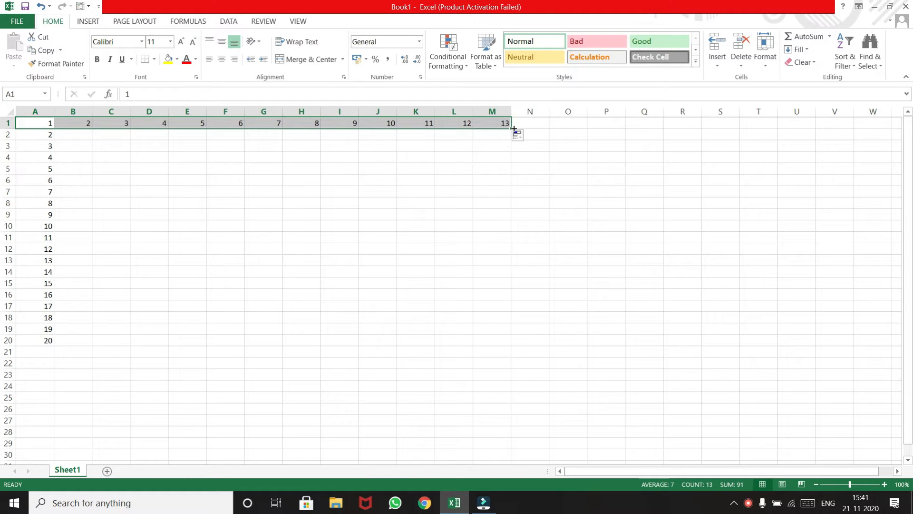
Step: Enter a1 in cell B2 and autofill it down to B20 and across to M2
left_click(84, 134)
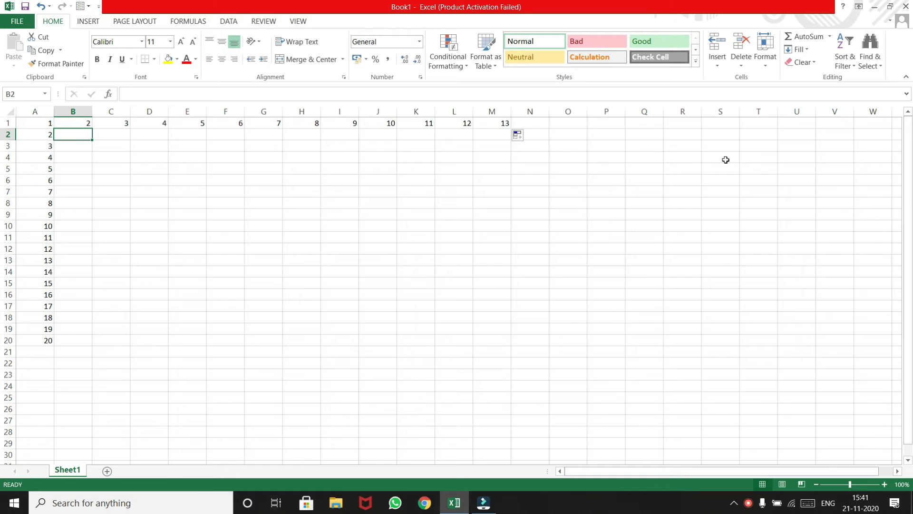
type("a1")
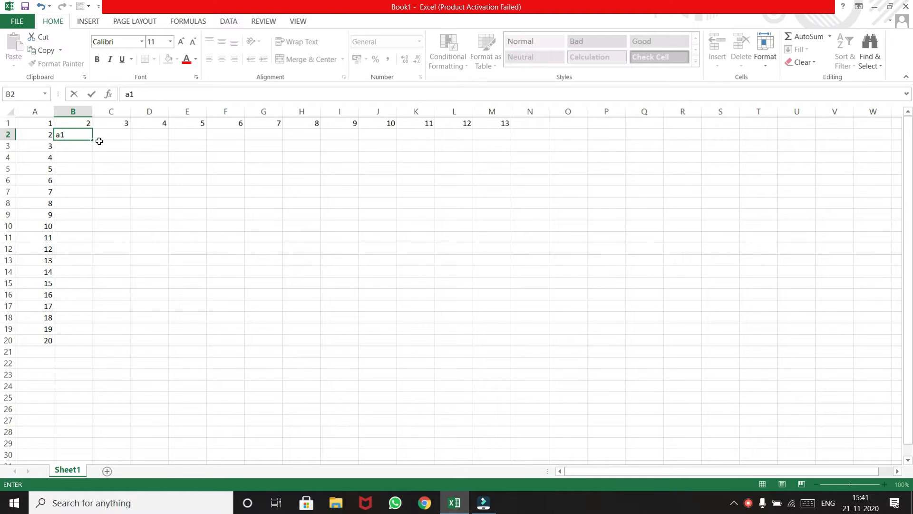
left_click_drag(93, 140, 157, 344)
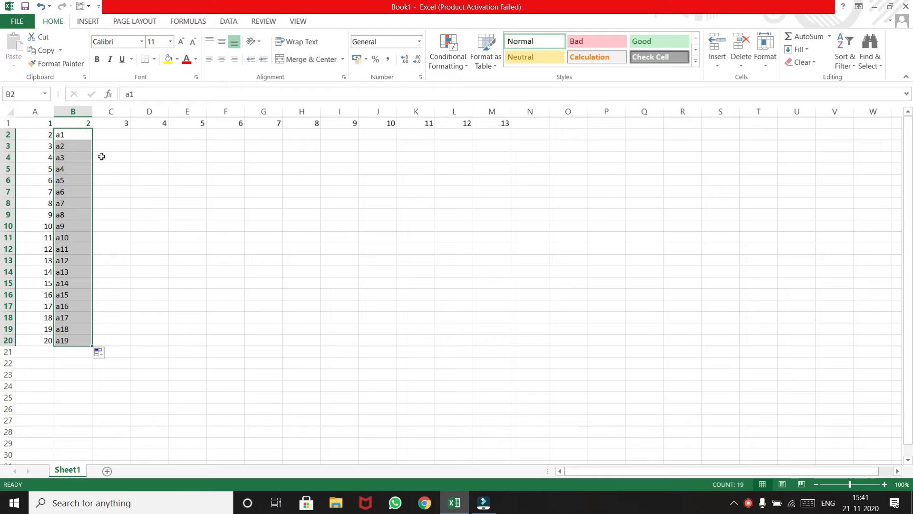
left_click(73, 132)
left_click_drag(92, 141, 507, 136)
Step: Enter monday in cell C3 and autofill the weekdays down to C11 and across to I3
left_click(122, 150)
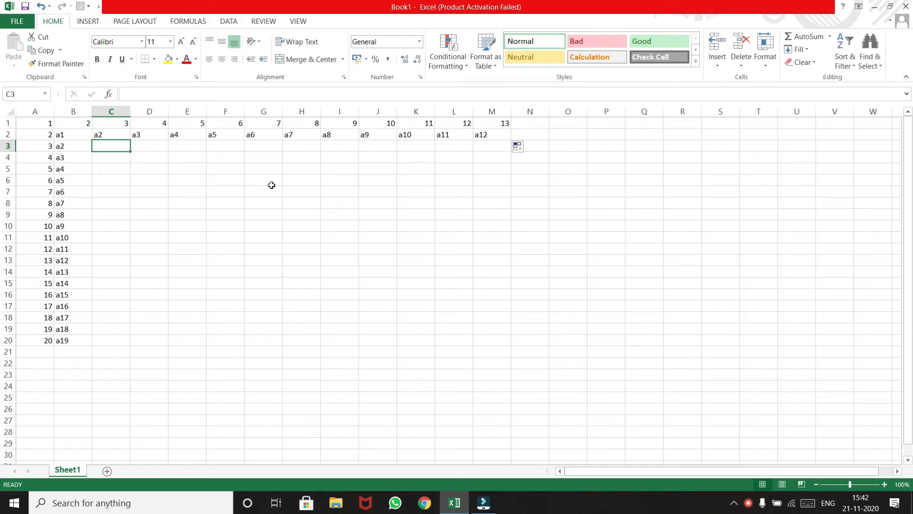
type("monday")
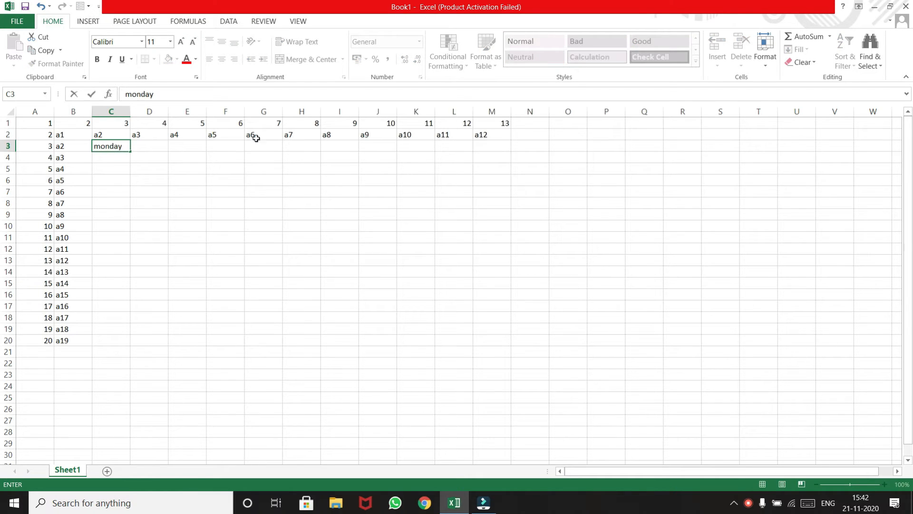
left_click_drag(130, 153, 126, 241)
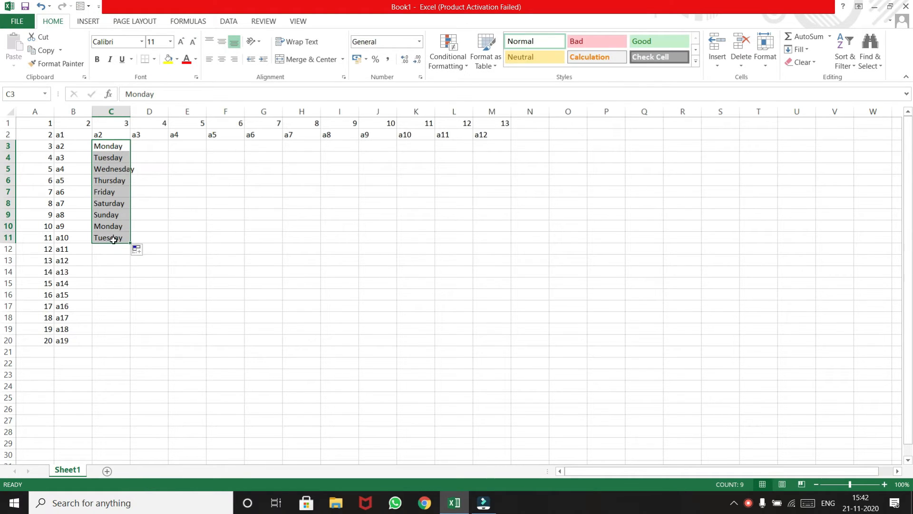
left_click(121, 146)
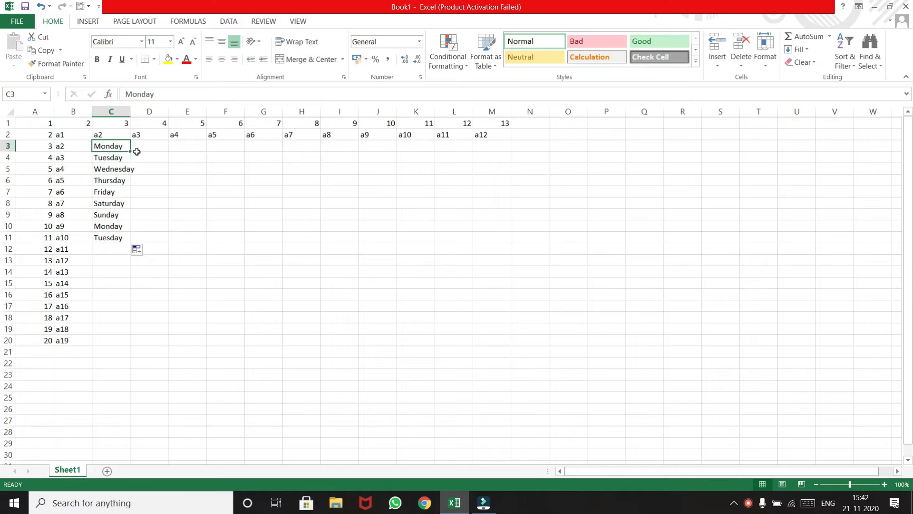
left_click_drag(131, 152, 359, 151)
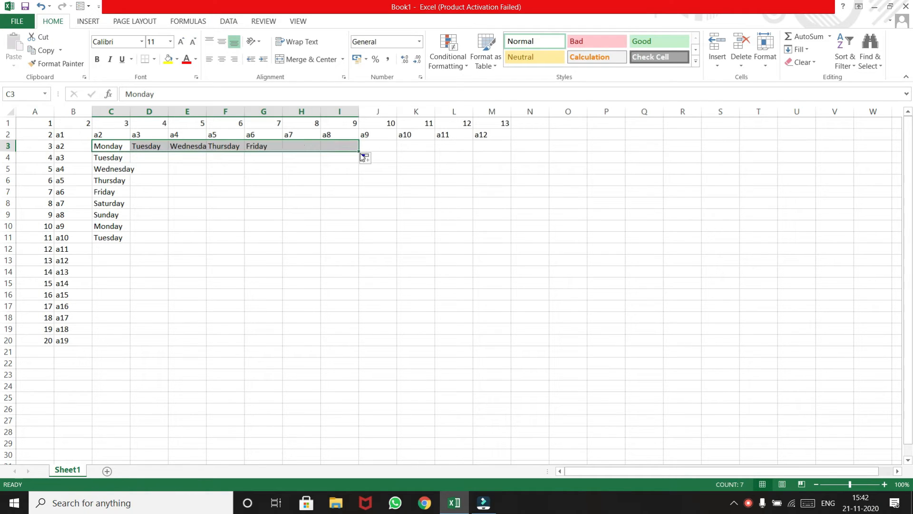
Step: Enter january in cell D4 and autofill the months down to D13 and across to I4
left_click(162, 160)
type("january")
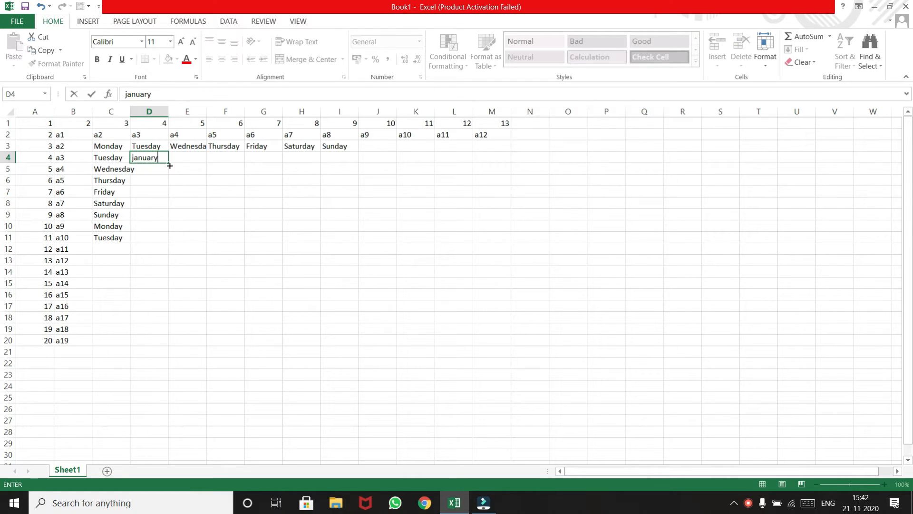
left_click_drag(169, 166, 167, 261)
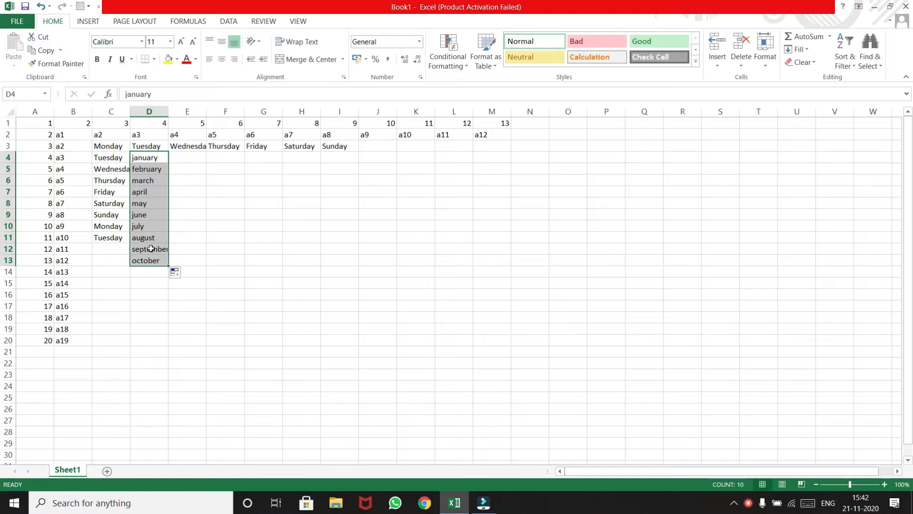
left_click(165, 158)
left_click_drag(168, 162, 354, 160)
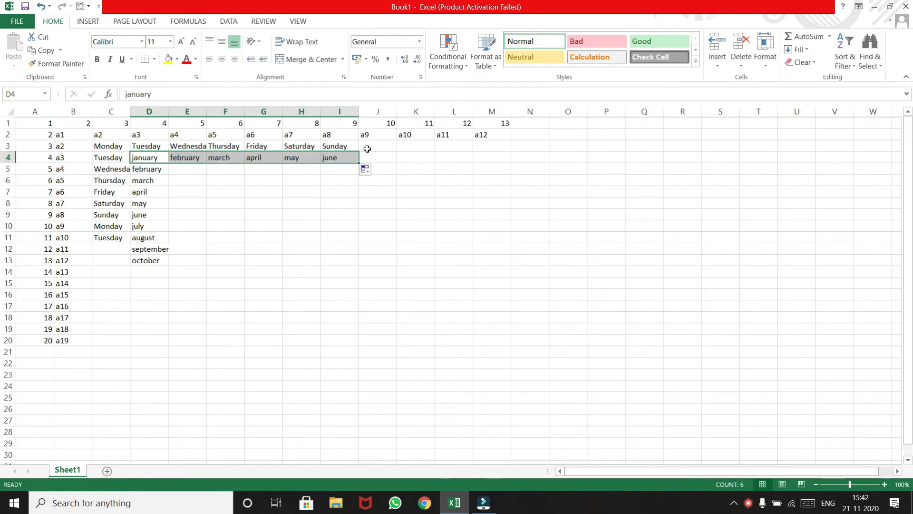
Step: Try autofilling the misspelled word moday from E6 down to E12, and undo both the fill and the entry
left_click(189, 182)
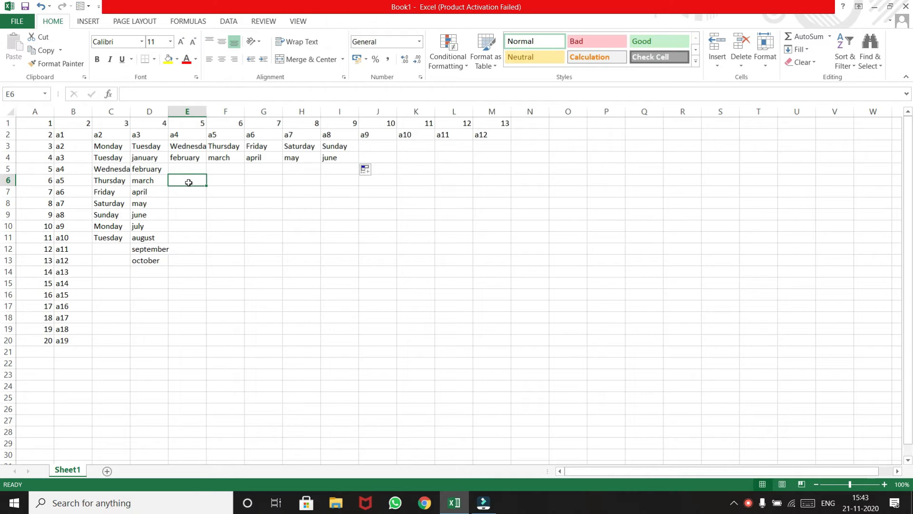
type("mod")
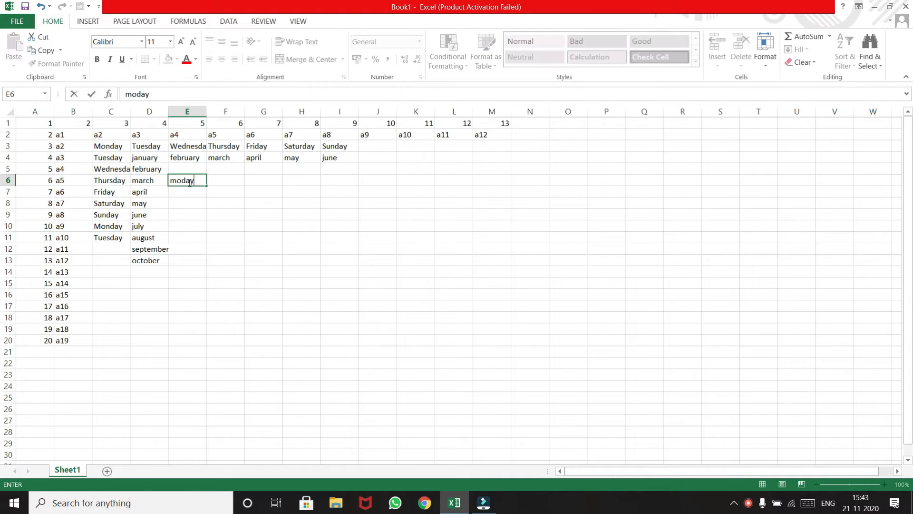
type("ay")
left_click_drag(205, 186, 201, 254)
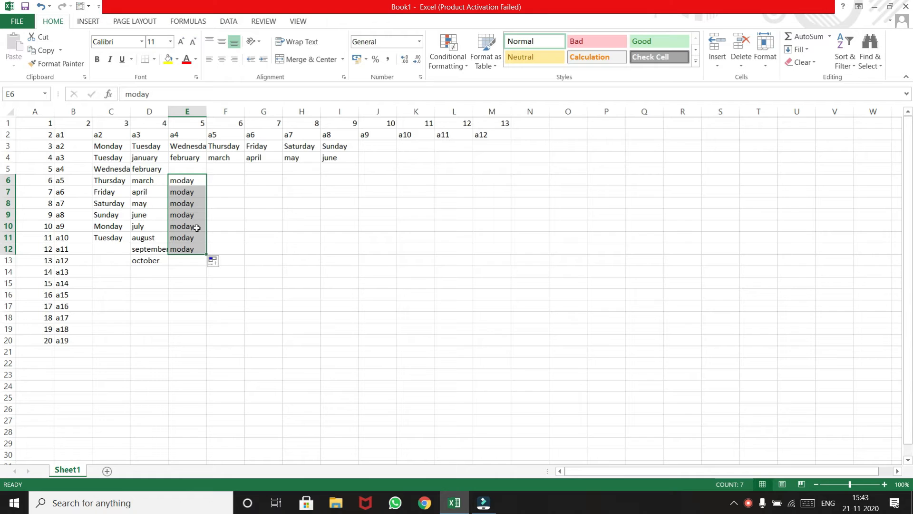
left_click(214, 262)
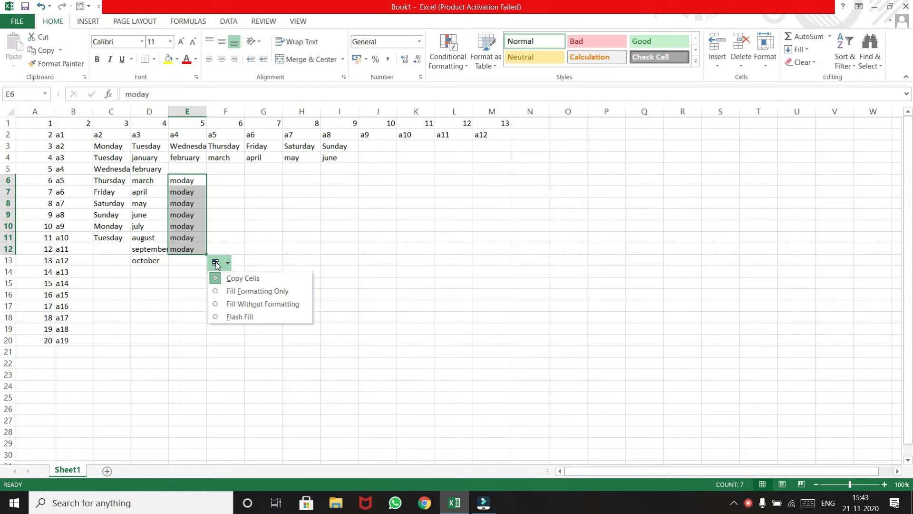
left_click(199, 181)
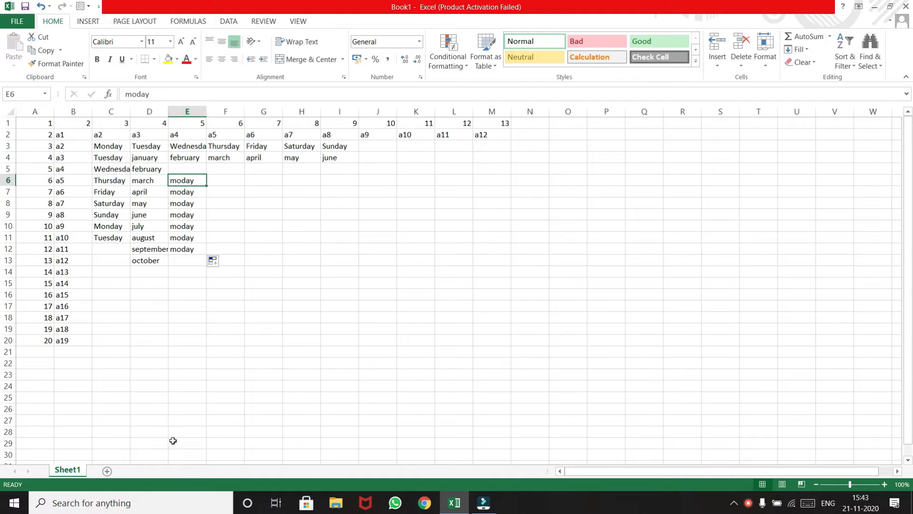
key("ctrl+z")
key("ctrl+z")
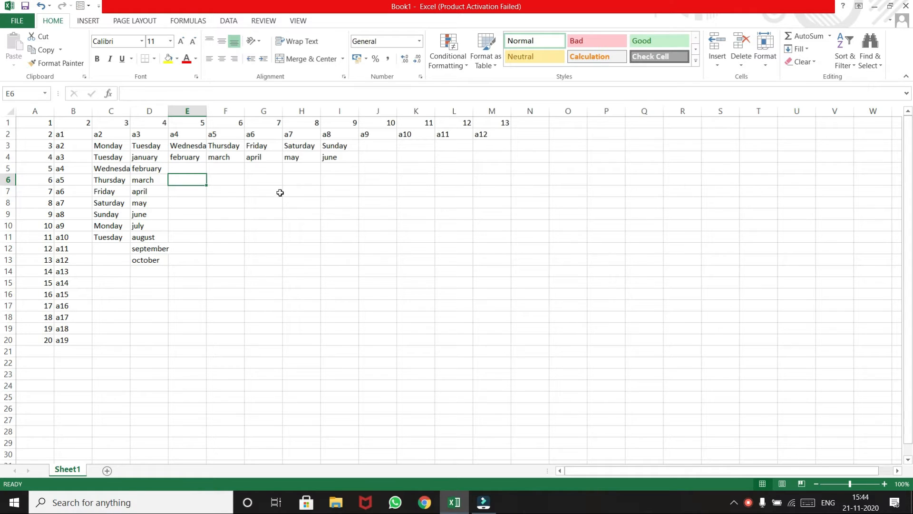
Step: Enter the date 21/11/2020 in cell E6 and autofill it down to E17 and across to K6
mouse_move(850, 510)
type("21")
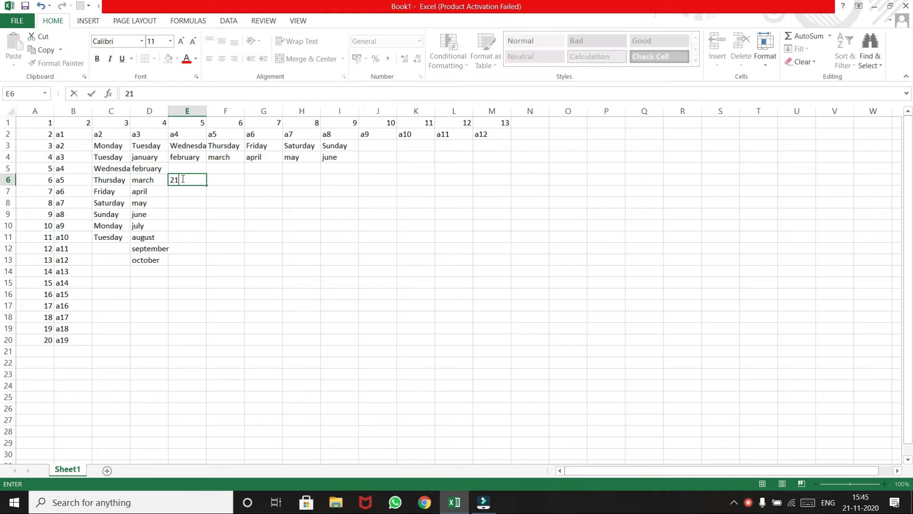
type("/11/2020")
left_click_drag(206, 186, 196, 313)
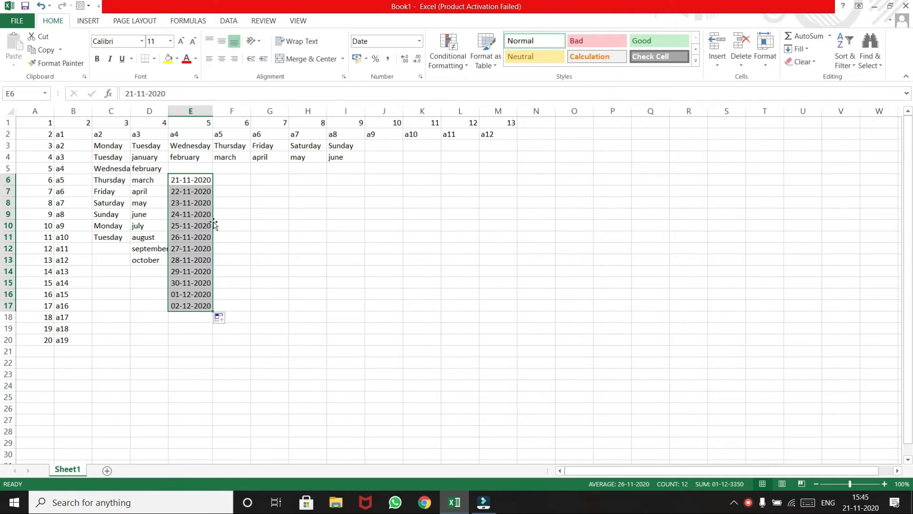
left_click(200, 180)
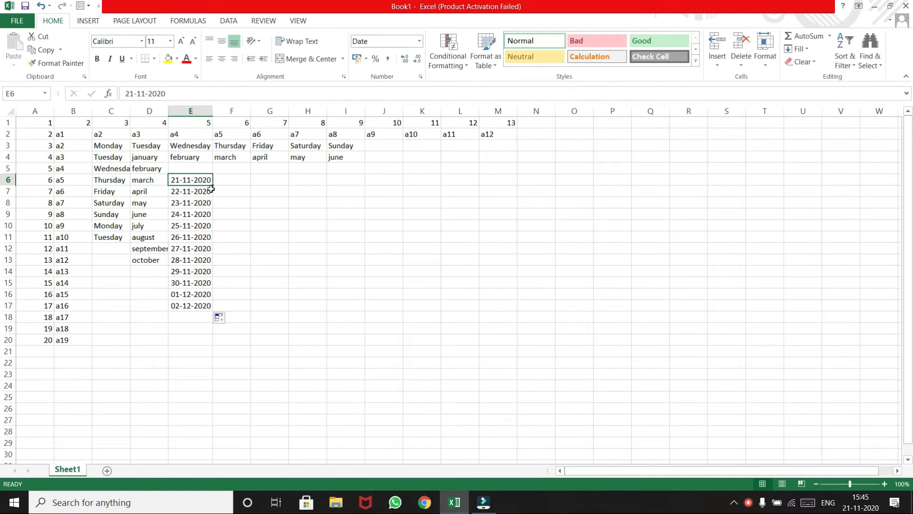
left_click_drag(213, 186, 429, 179)
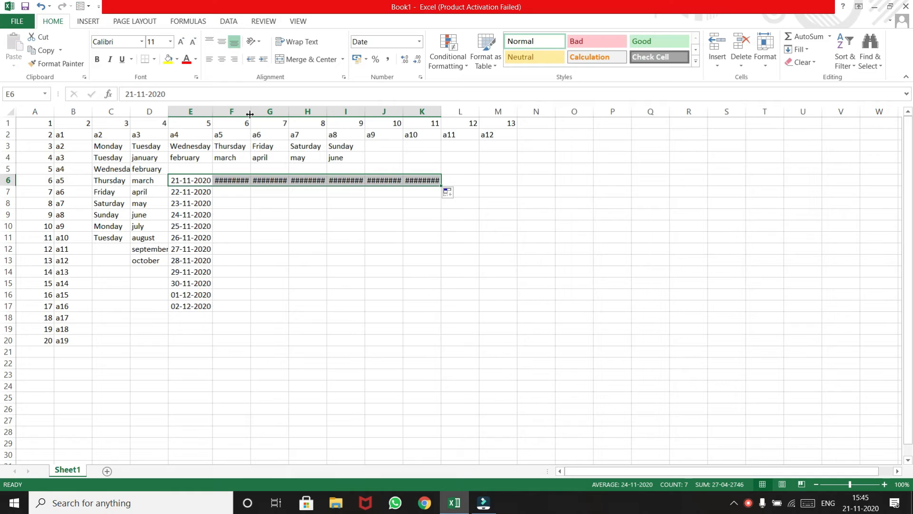
Step: Widen columns F, G and H enough to fit the full dates in row 6
left_click_drag(250, 114, 267, 119)
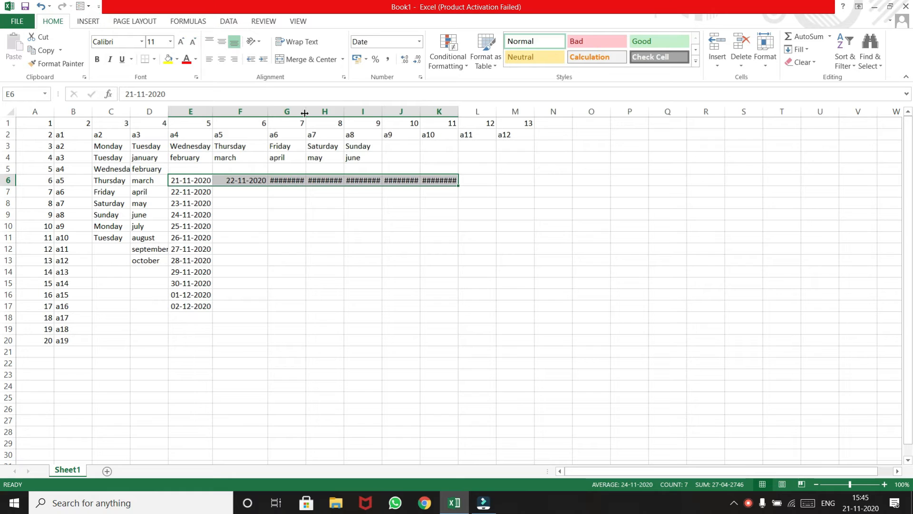
left_click_drag(304, 112, 320, 121)
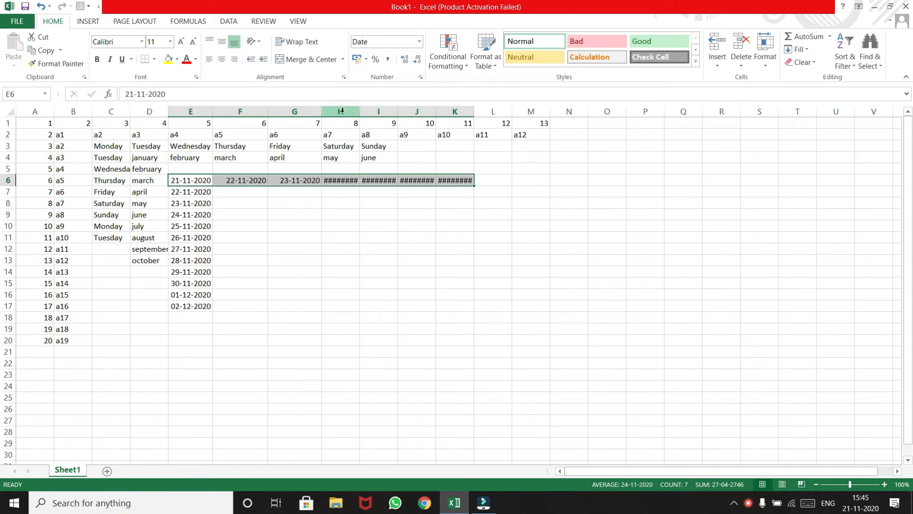
left_click_drag(359, 112, 371, 122)
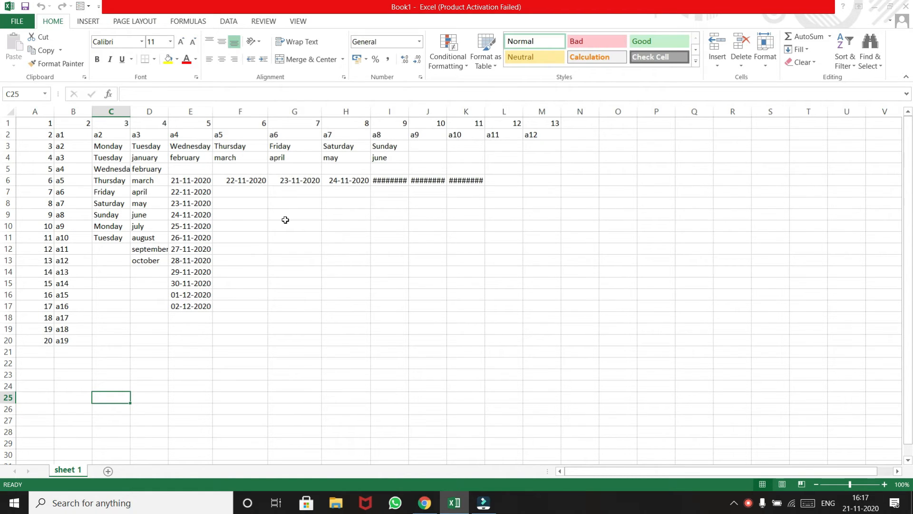
Step: Delete column A and row 1 from the sheet
left_click(42, 103)
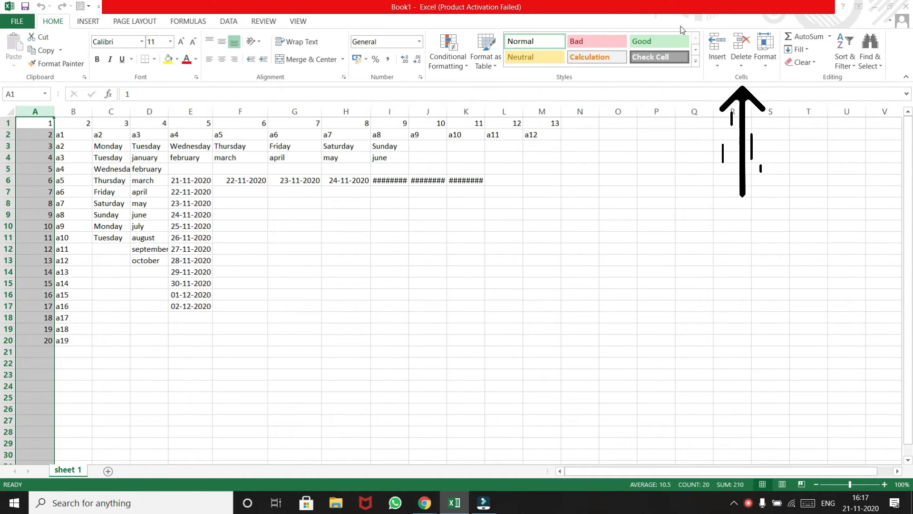
left_click(746, 52)
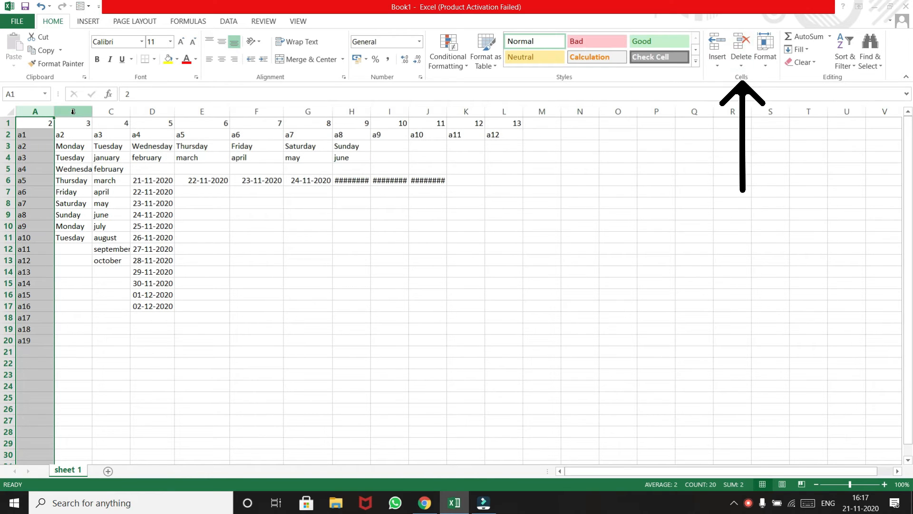
left_click(8, 122)
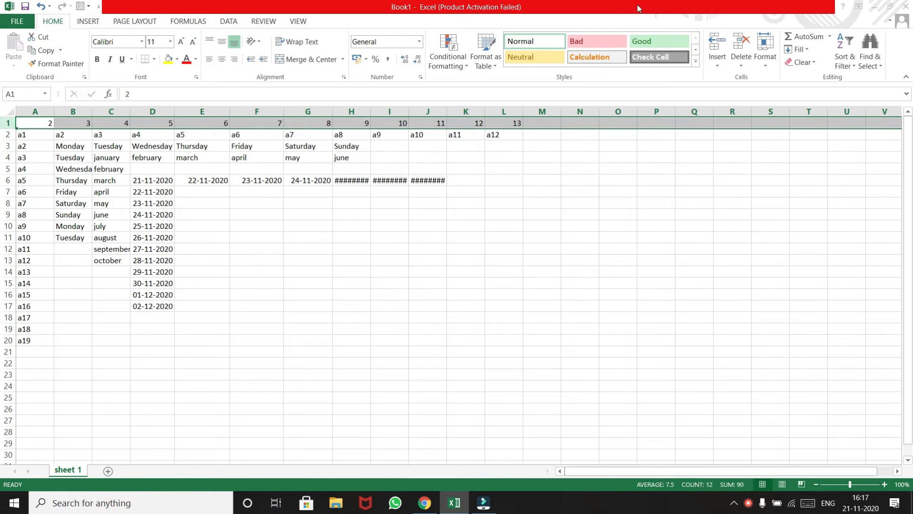
left_click(739, 47)
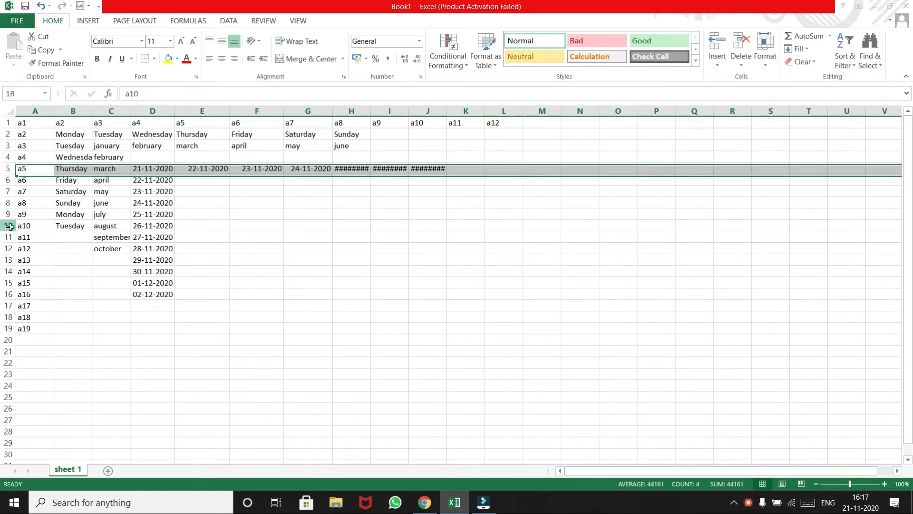
Step: Insert a blank row at row 10 and a blank column at column F
left_click(8, 226)
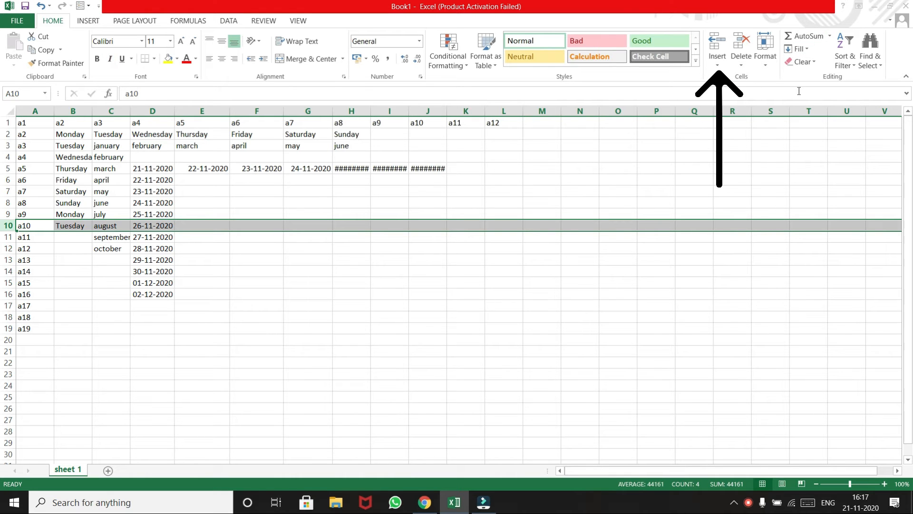
left_click(719, 52)
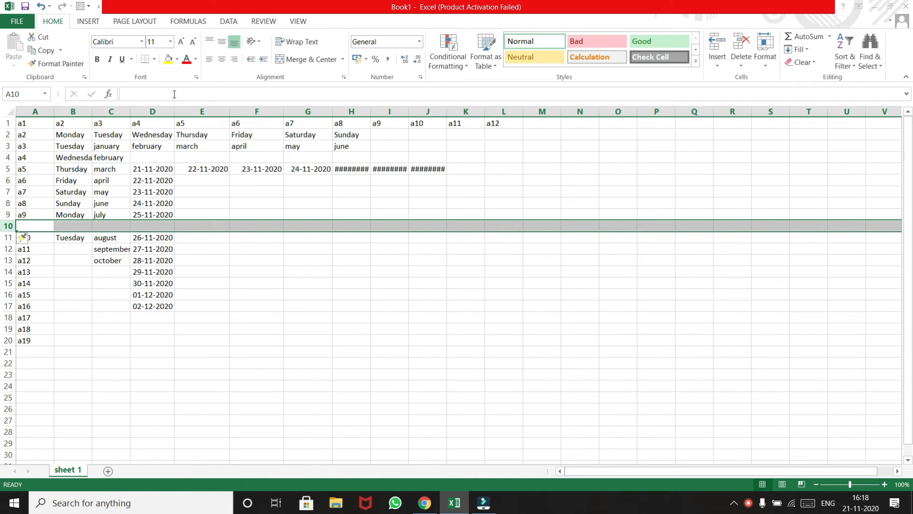
left_click(270, 106)
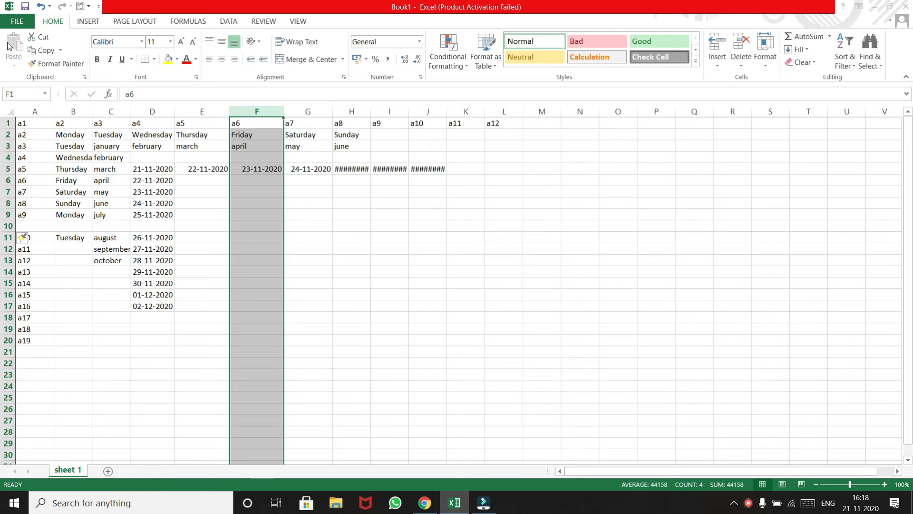
left_click(714, 43)
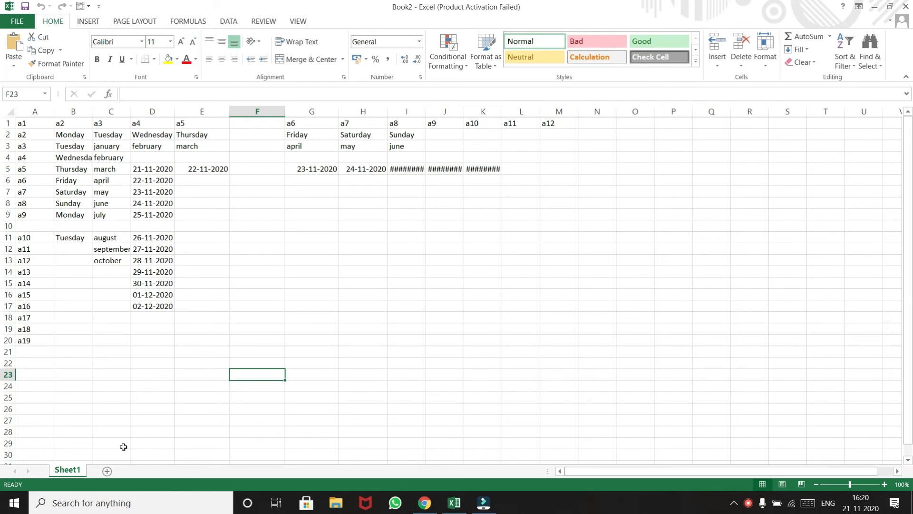
Step: Add two blank worksheets to the workbook, switch between the sheets and return to Sheet1
left_click(107, 471)
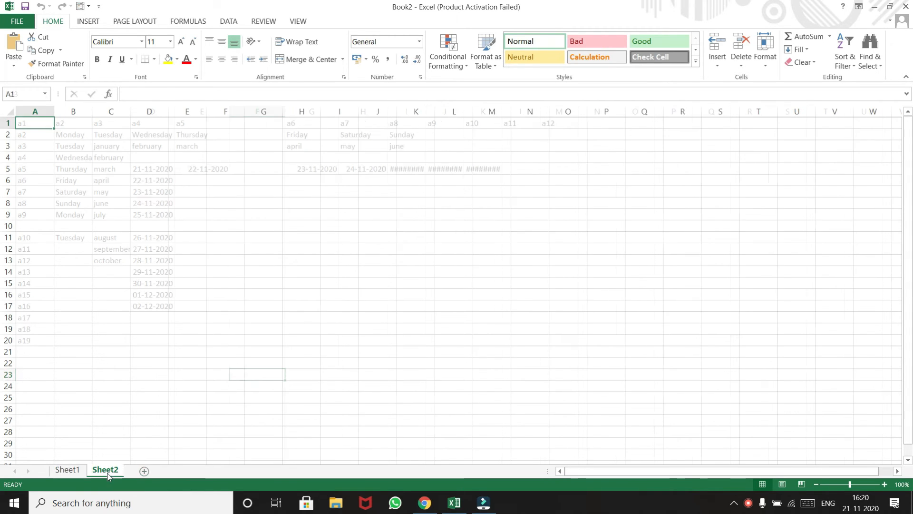
left_click(145, 471)
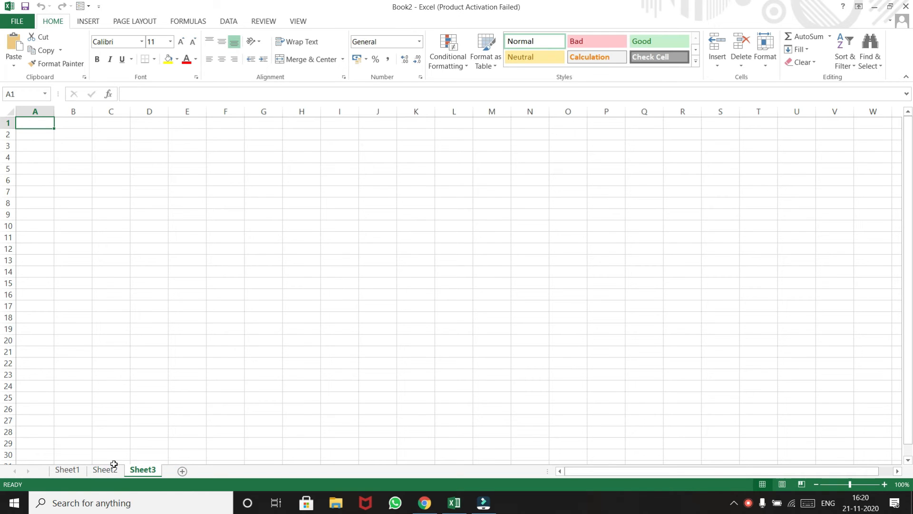
left_click(67, 470)
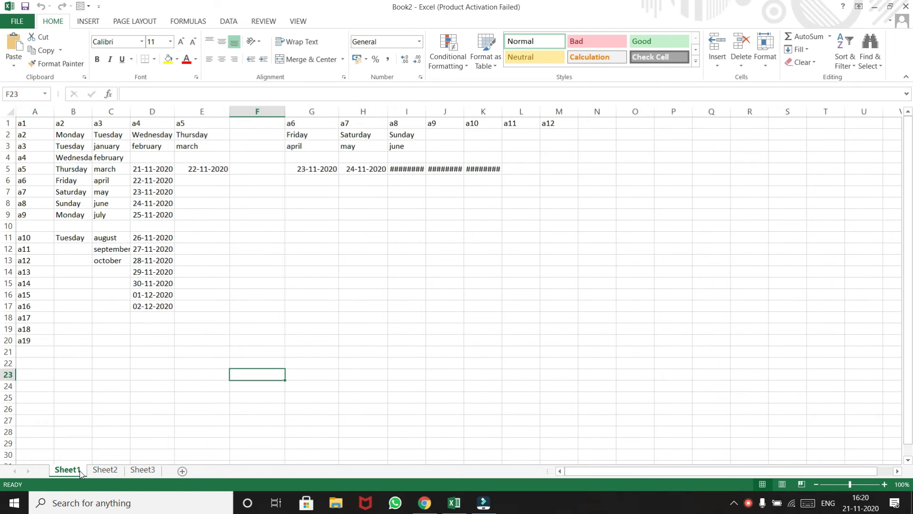
key("ctrl+Page_Down")
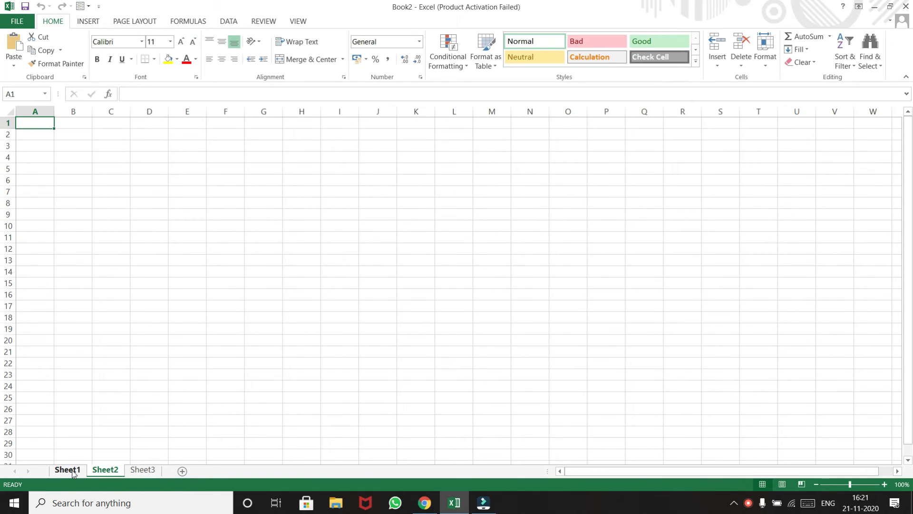
left_click(67, 470)
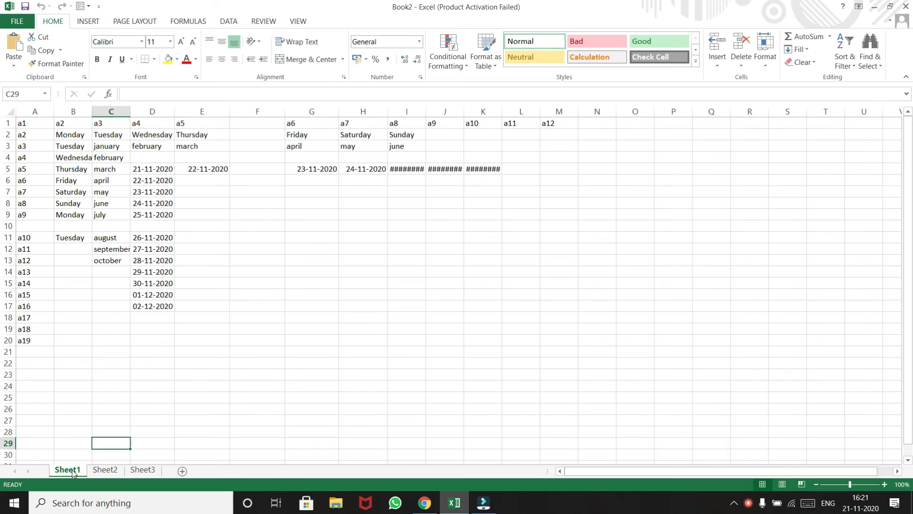
Step: Rename Sheet1 as series
double_click(72, 471)
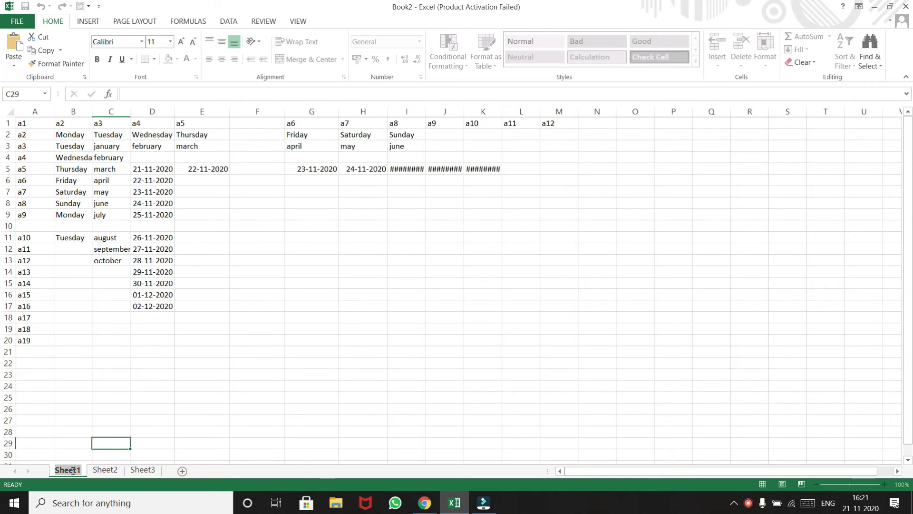
key("BackSpace")
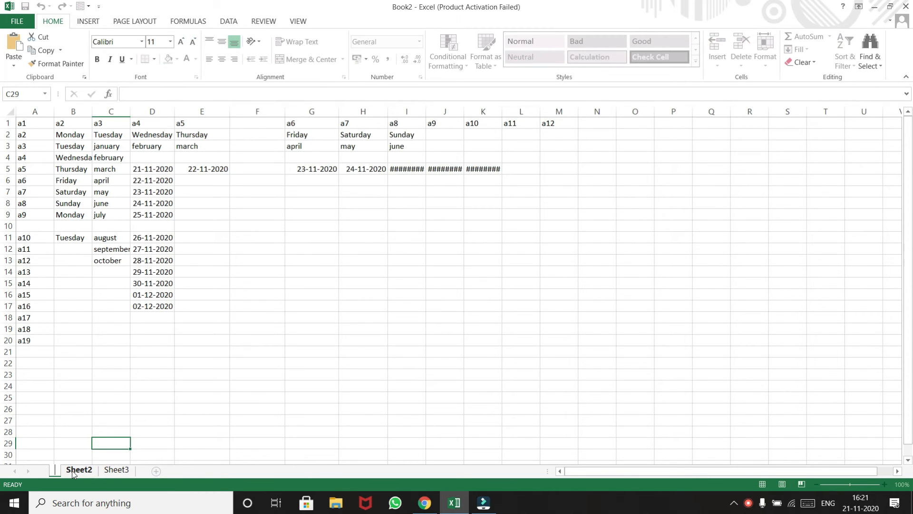
type("series")
key("Return")
Step: View the other worksheets, delete Sheet3 and return to the series sheet
left_click(87, 470)
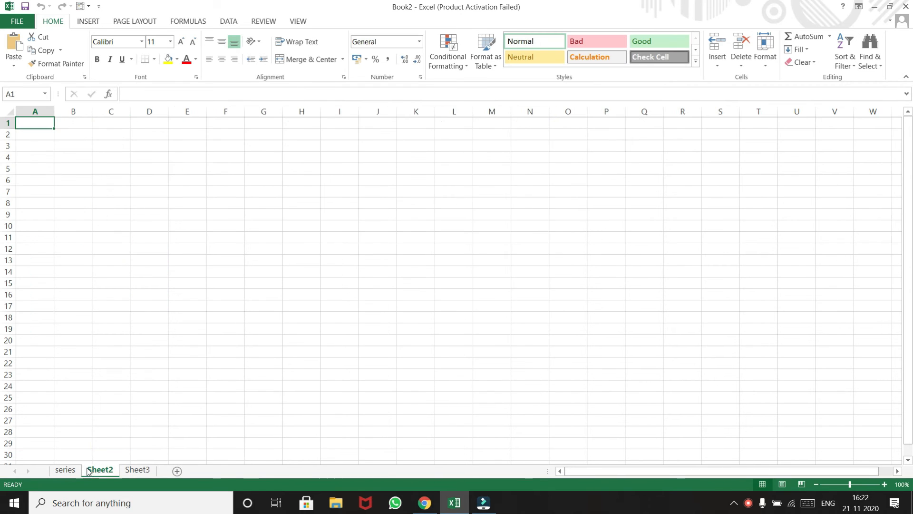
left_click(133, 470)
left_click(72, 474)
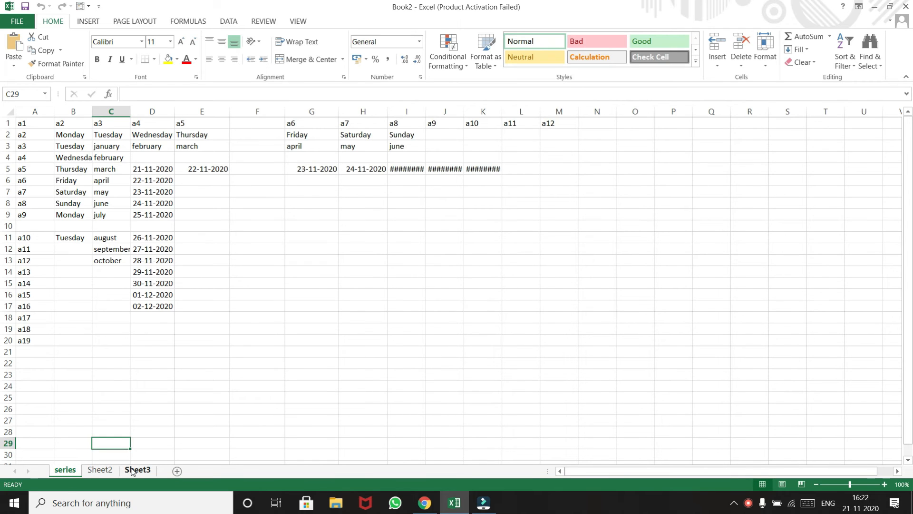
right_click(132, 470)
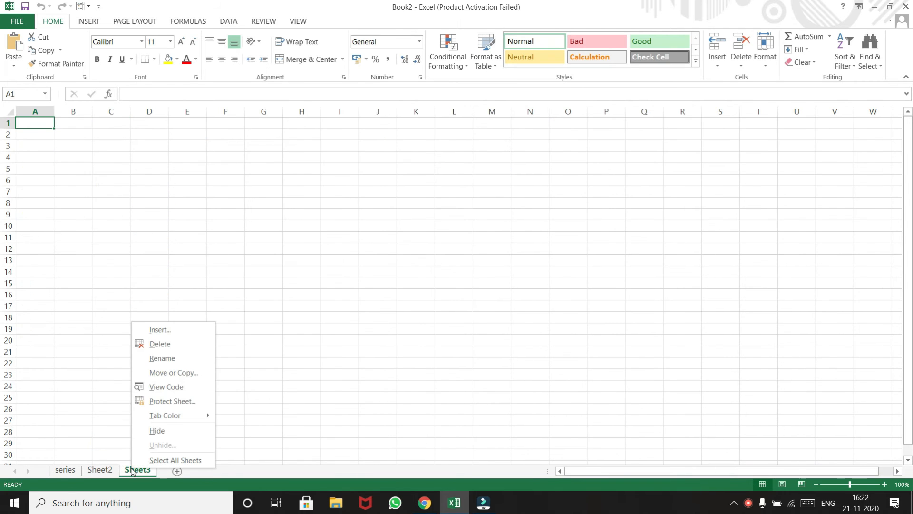
left_click(197, 347)
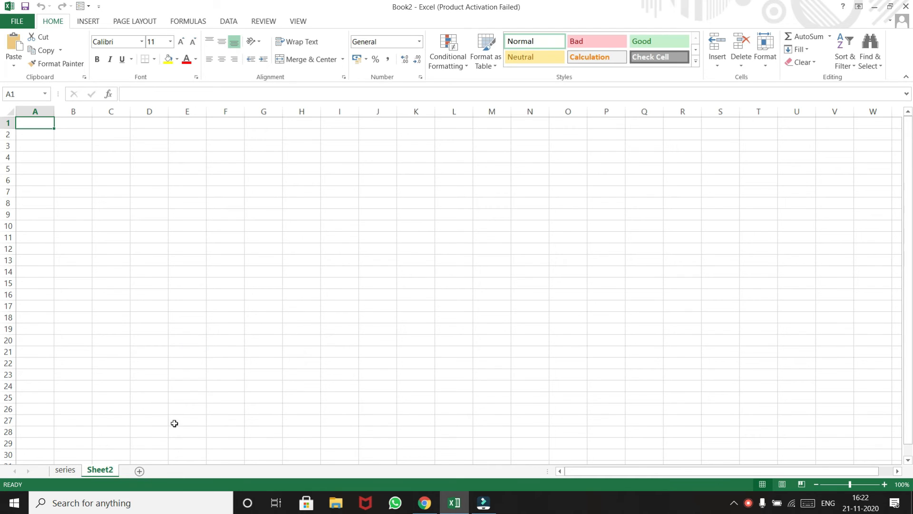
left_click(66, 470)
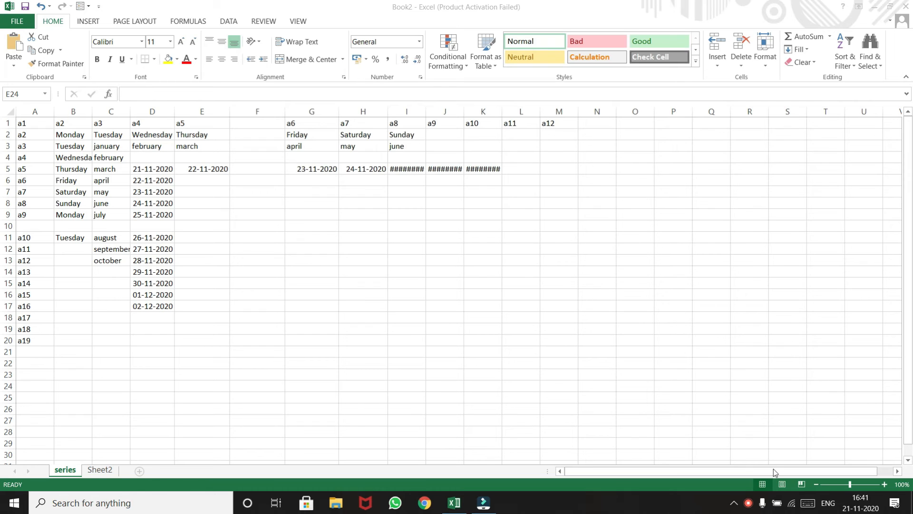
left_click(807, 502)
left_click(188, 500)
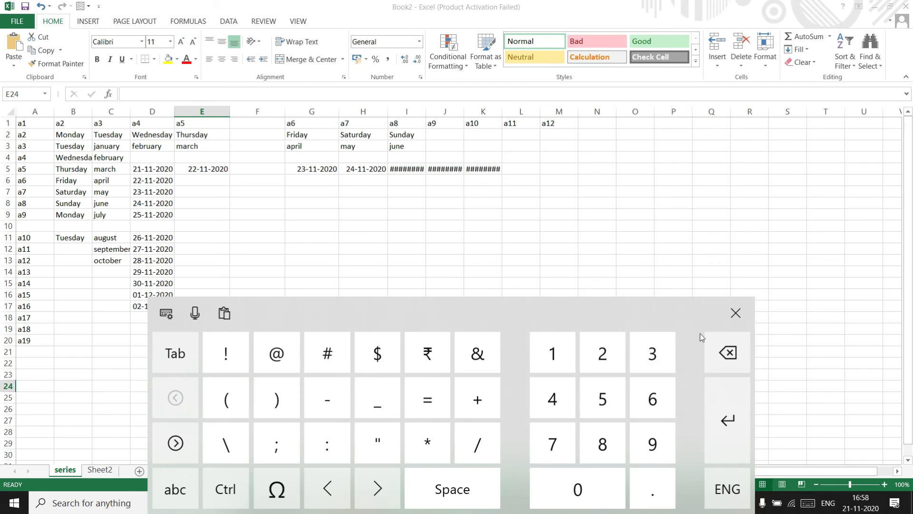
left_click(735, 313)
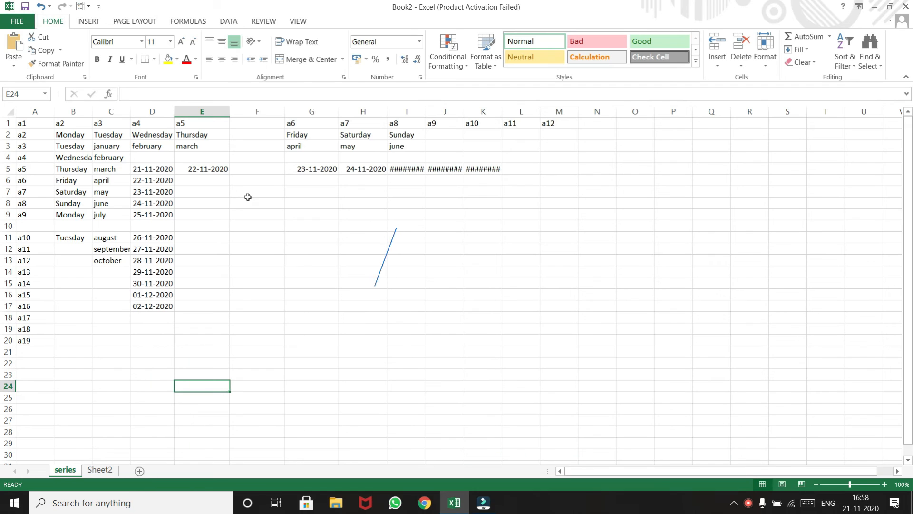
left_click(17, 21)
left_click(25, 105)
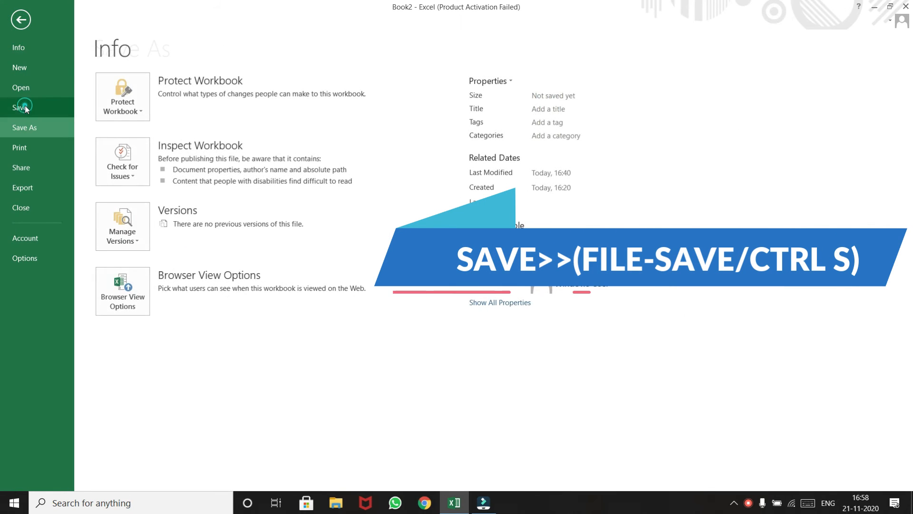
left_click(24, 22)
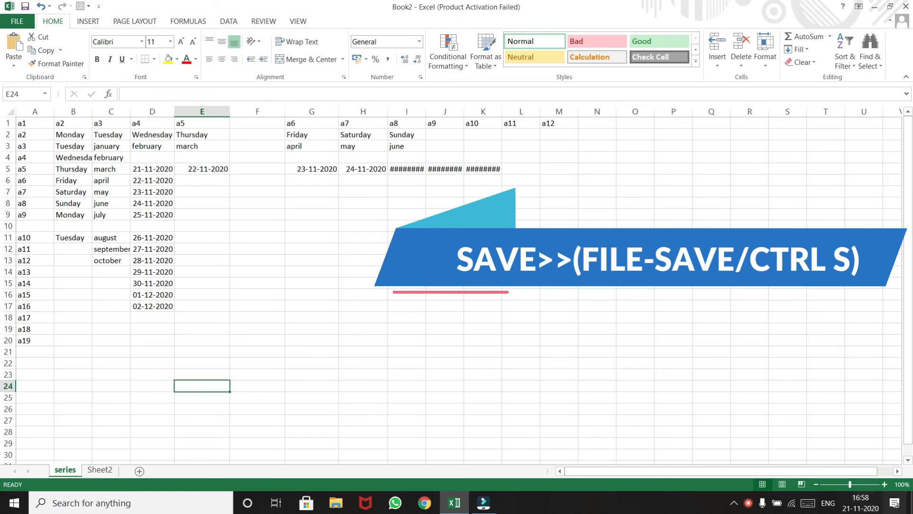
Step: Start saving the workbook using the on-screen keyboard's save shortcut, and choose the computer's Desktop as the location
left_click(808, 509)
left_click(226, 489)
left_click(258, 396)
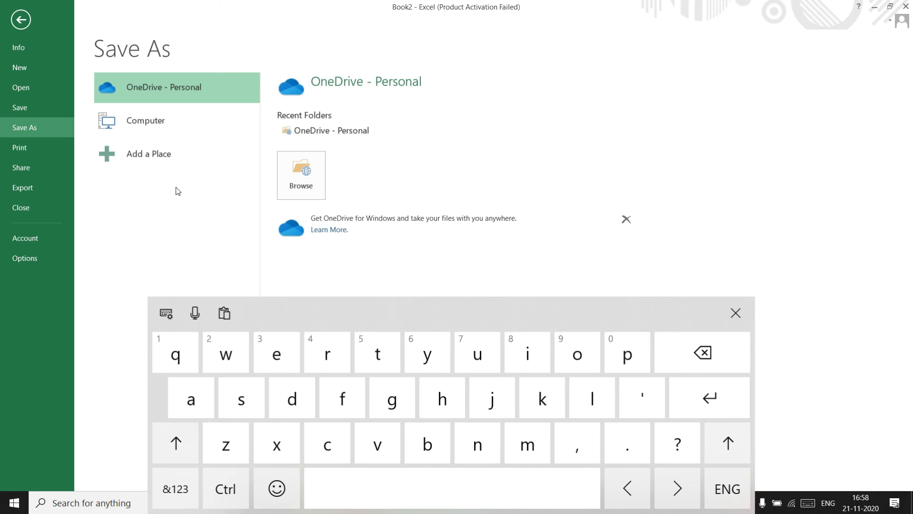
left_click(165, 132)
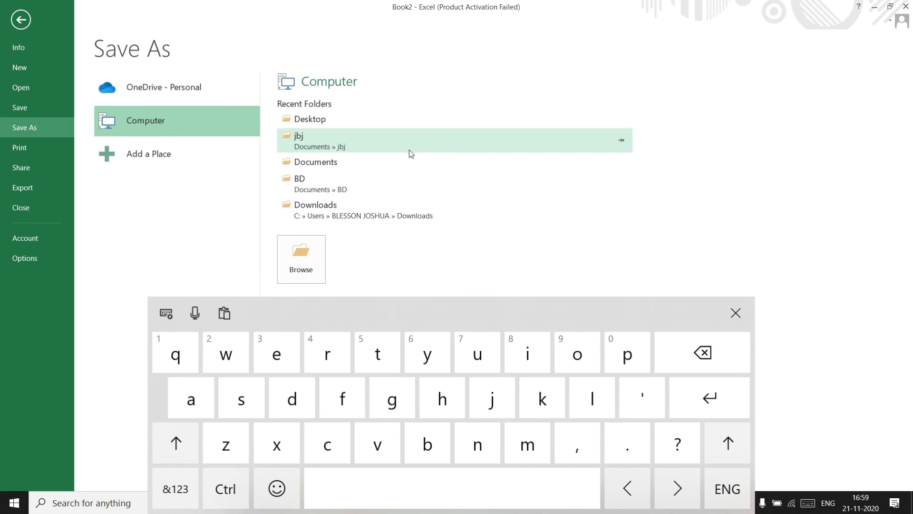
left_click(310, 266)
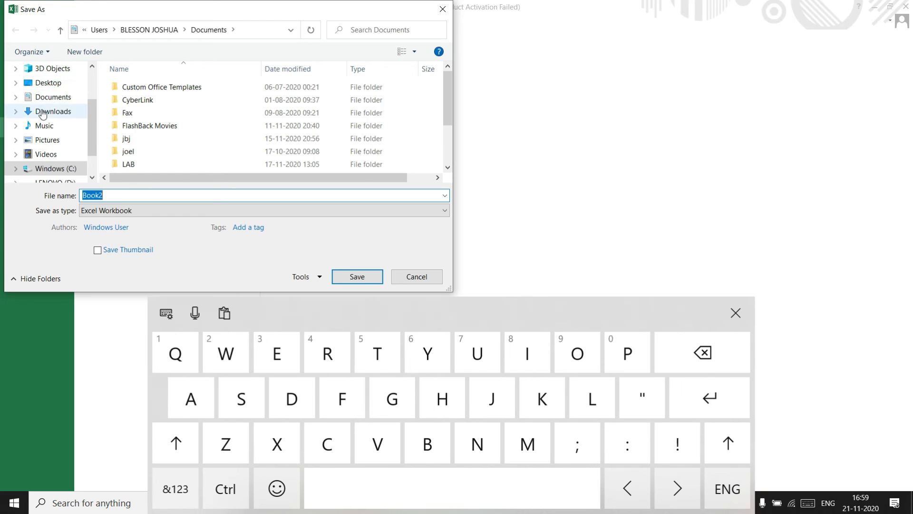
left_click(50, 83)
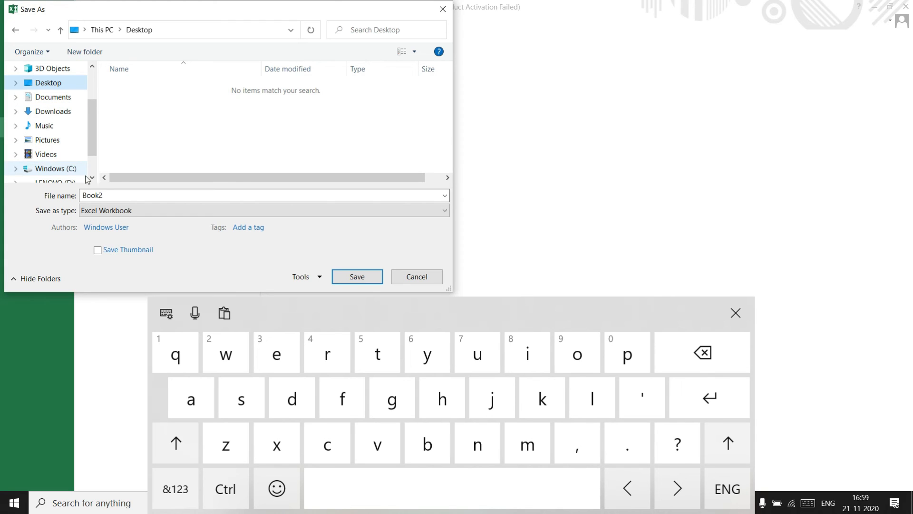
Step: Name the workbook fill series, save it and minimize the window to show the desktop
double_click(105, 196)
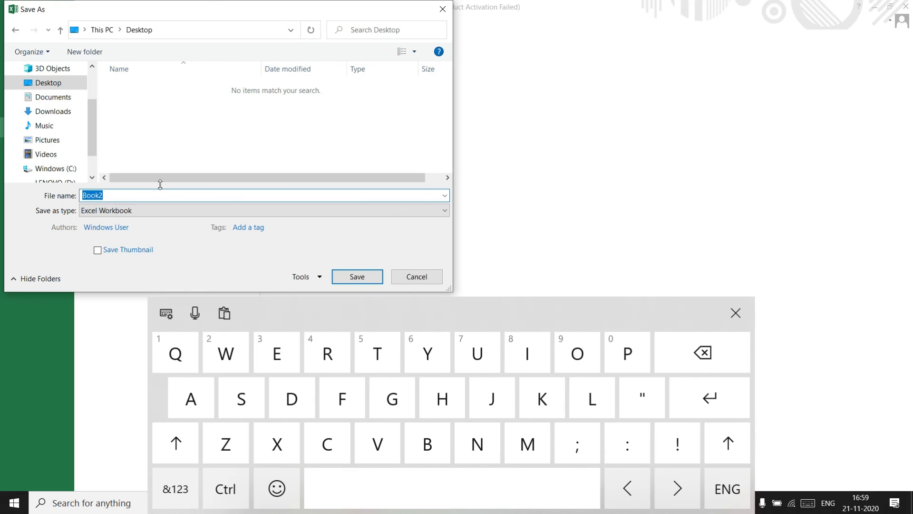
key("BackSpace")
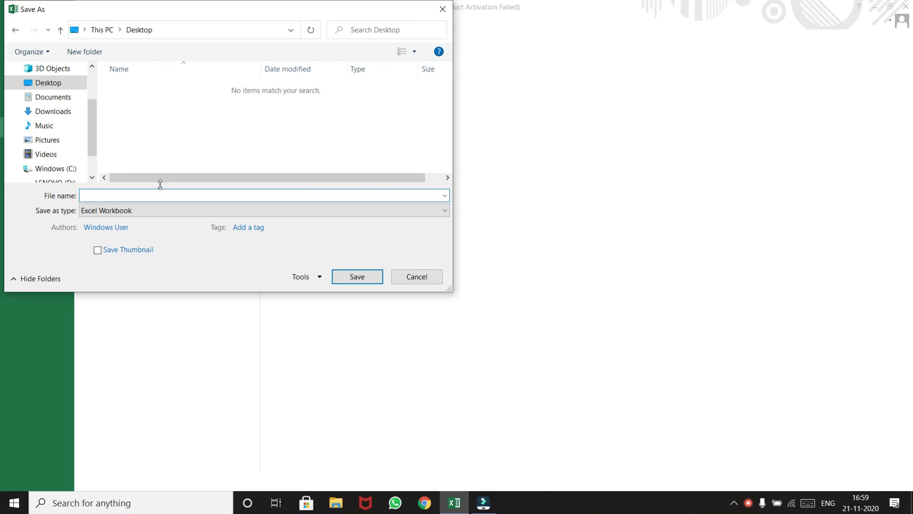
type("fill series")
left_click(357, 277)
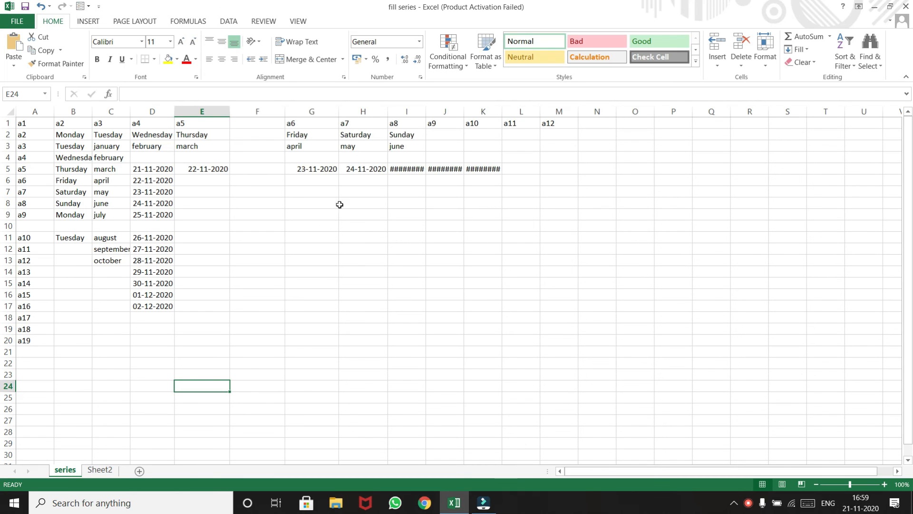
left_click(600, 158)
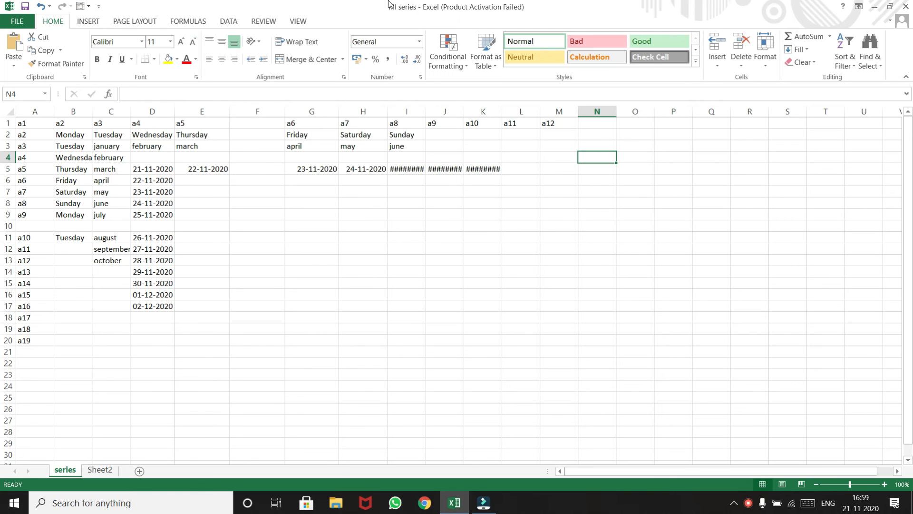
left_click(874, 9)
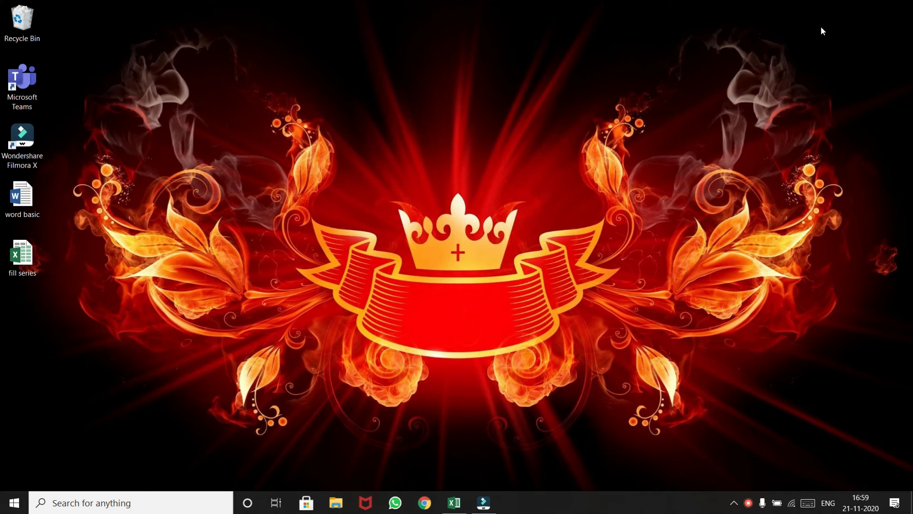